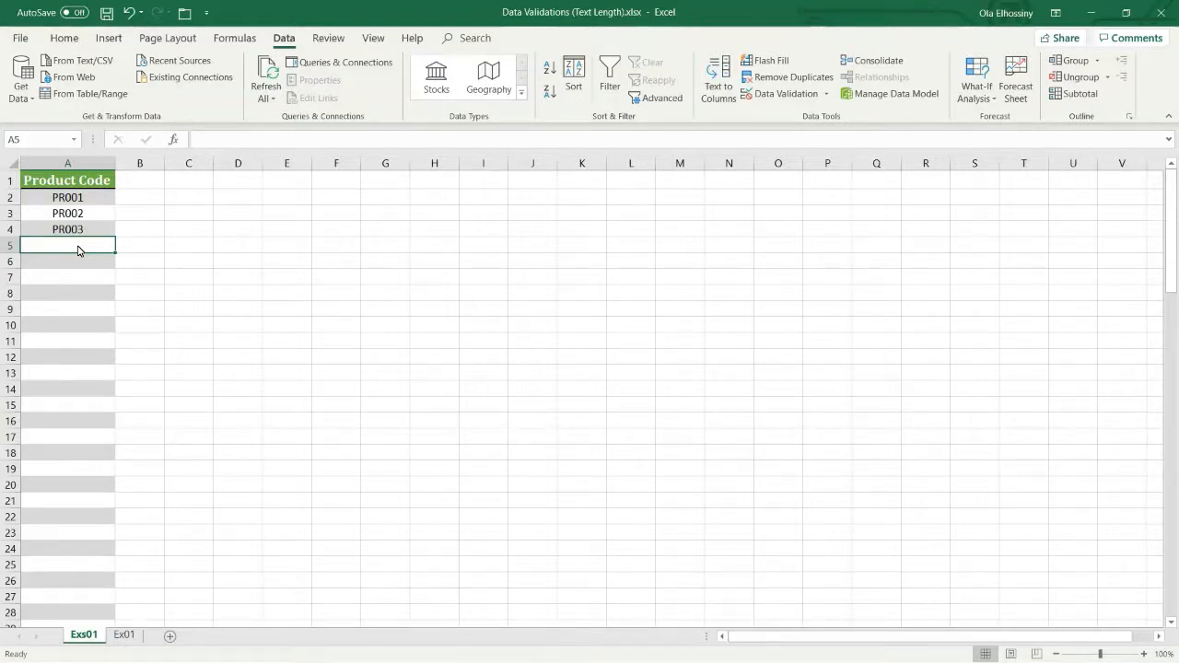
- Try to enter Pr in cell A5 to test the existing validation, and discard the entry
text(Pr)
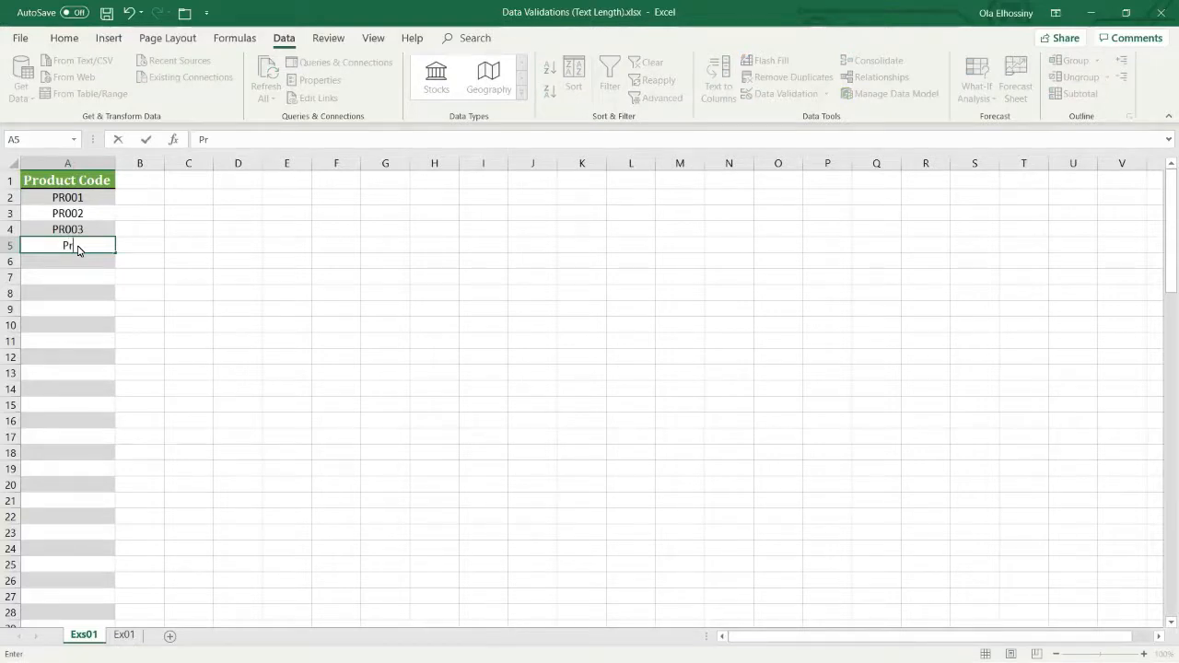
key(Return)
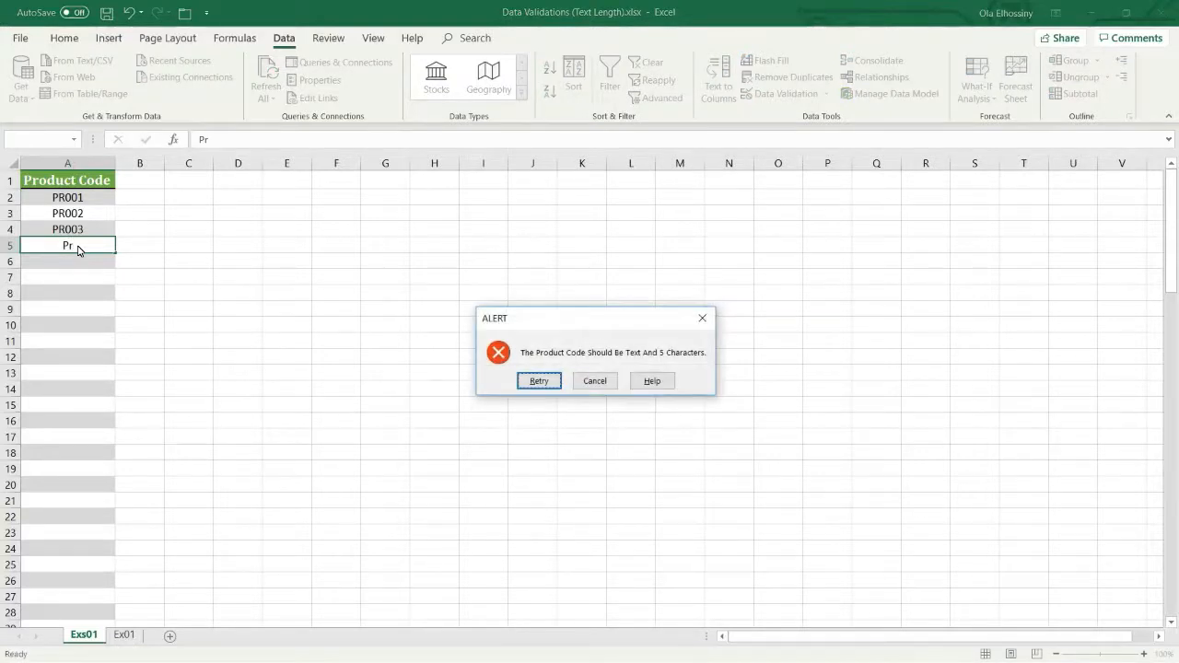
click(582, 385)
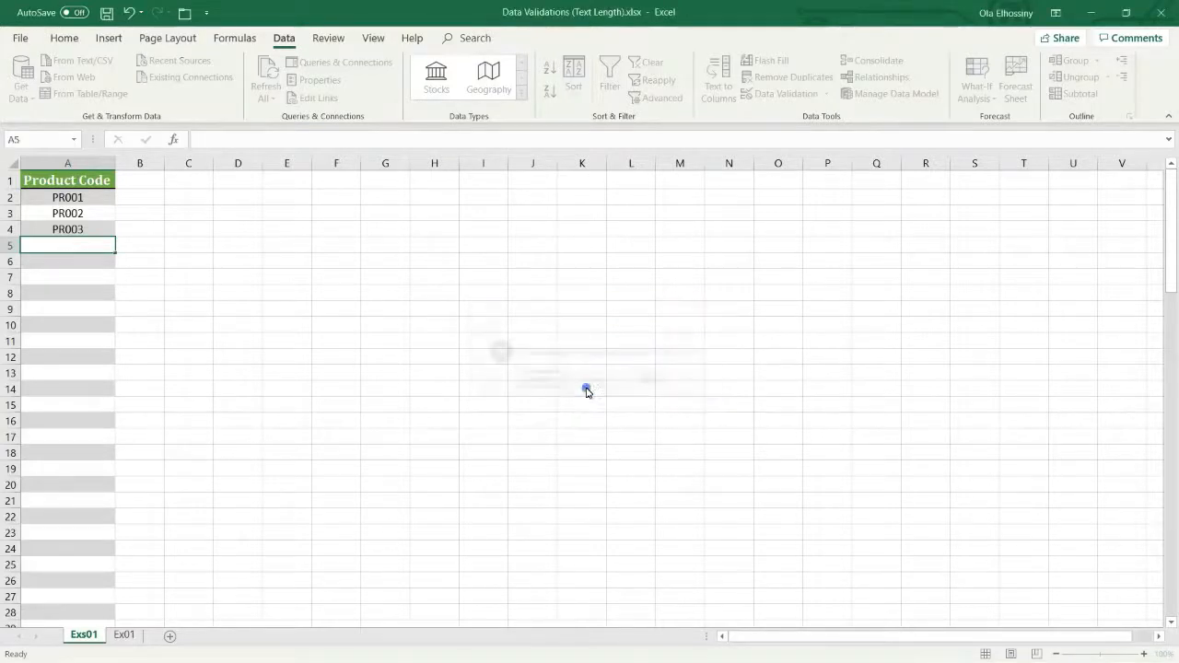
- On the Ex01 sheet, start a Custom data validation rule for the Product Code column from A2 down to the last row
click(124, 635)
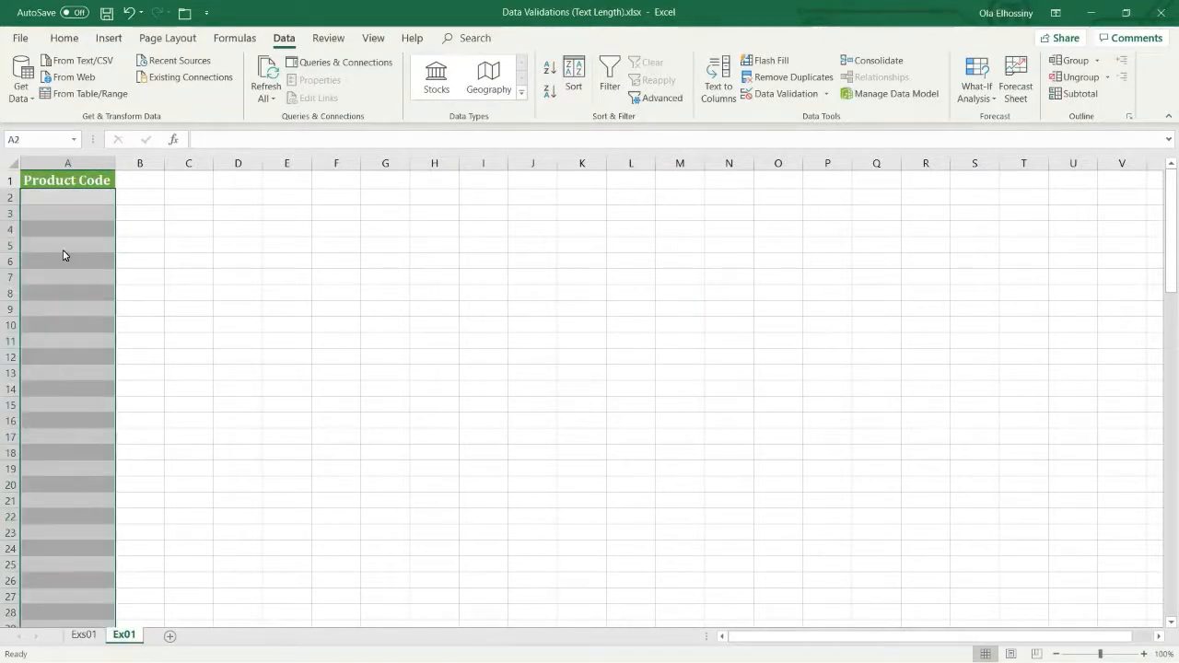
click(61, 201)
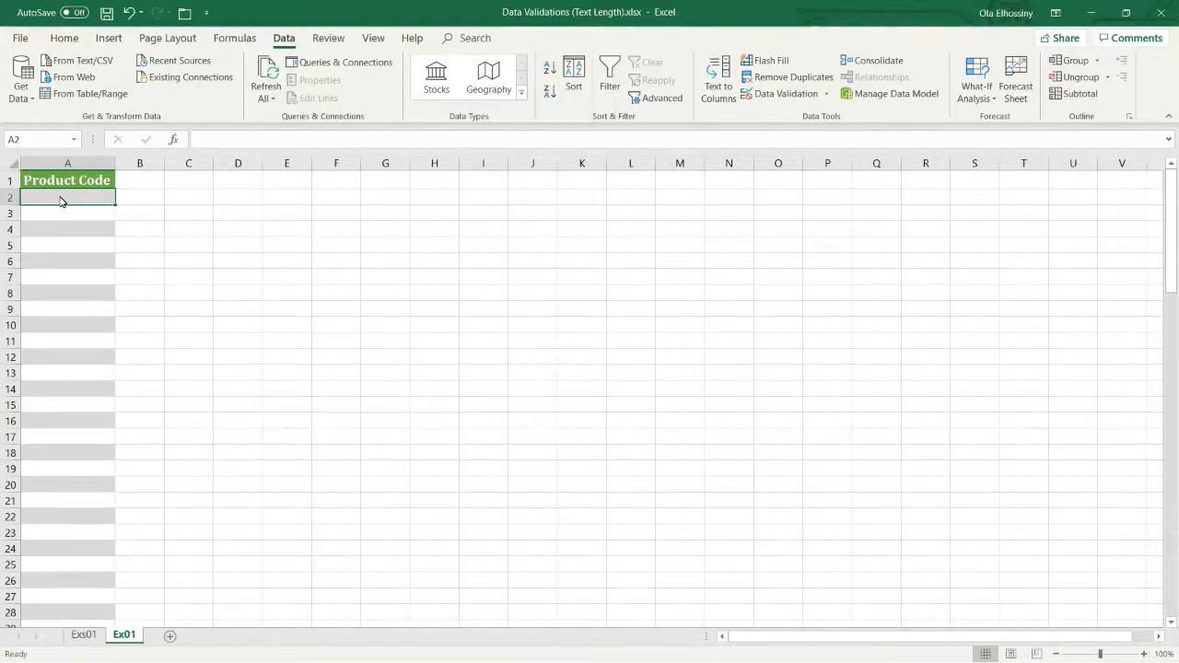
key(ctrl+shift+Down)
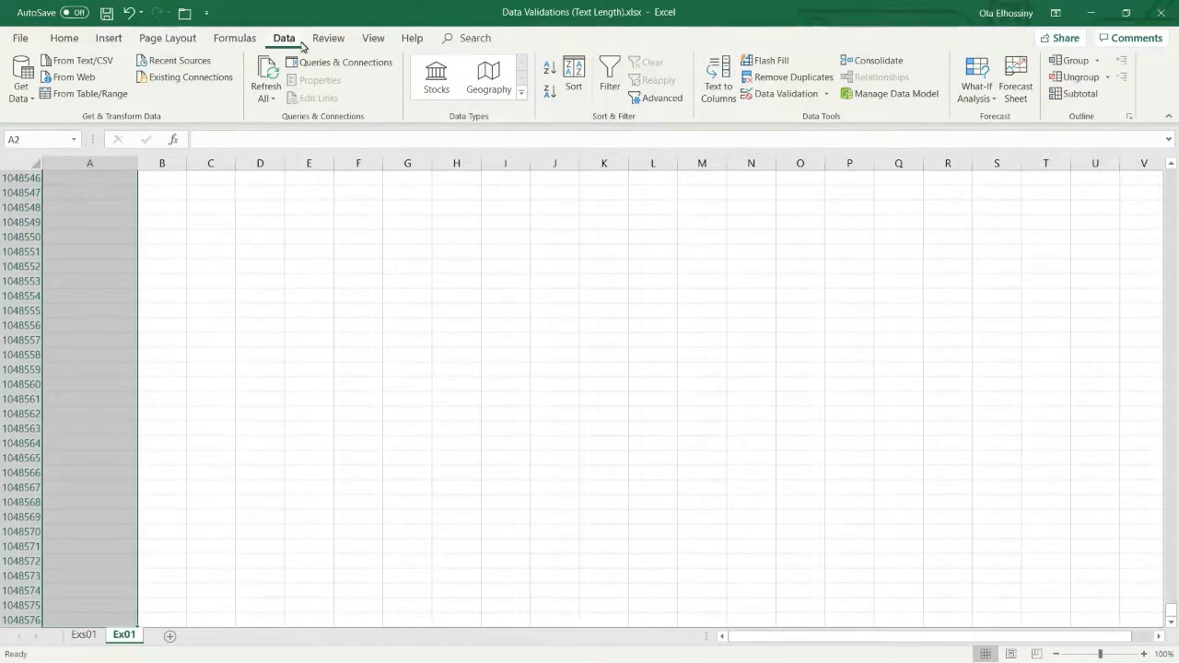
click(781, 95)
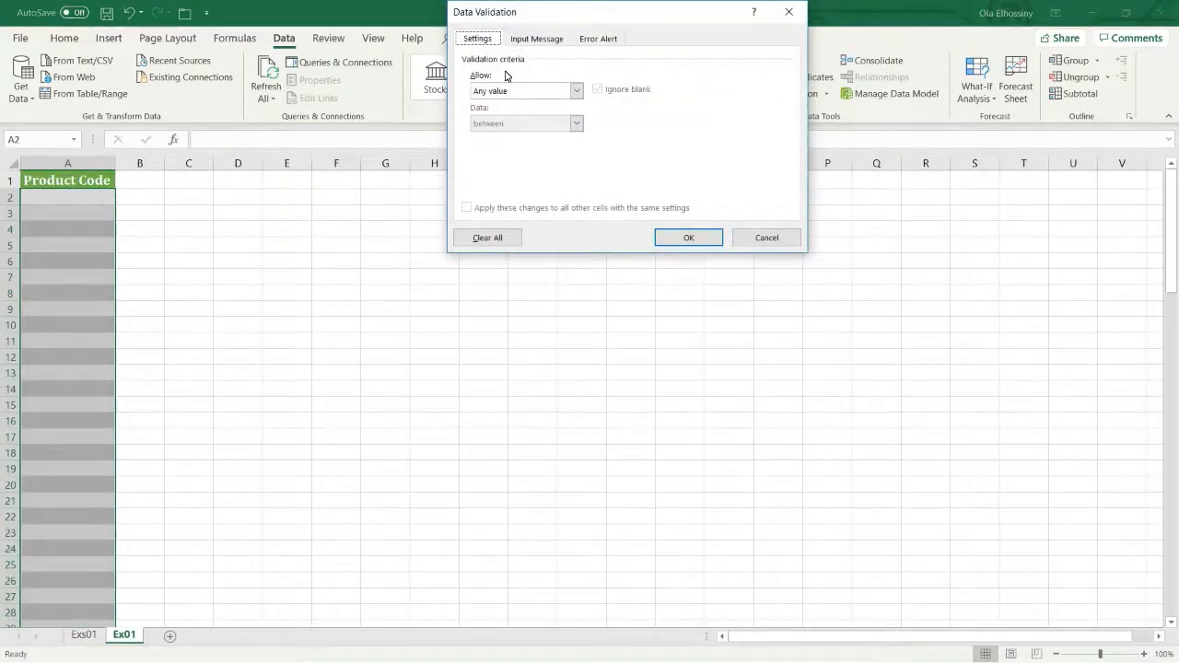
click(576, 91)
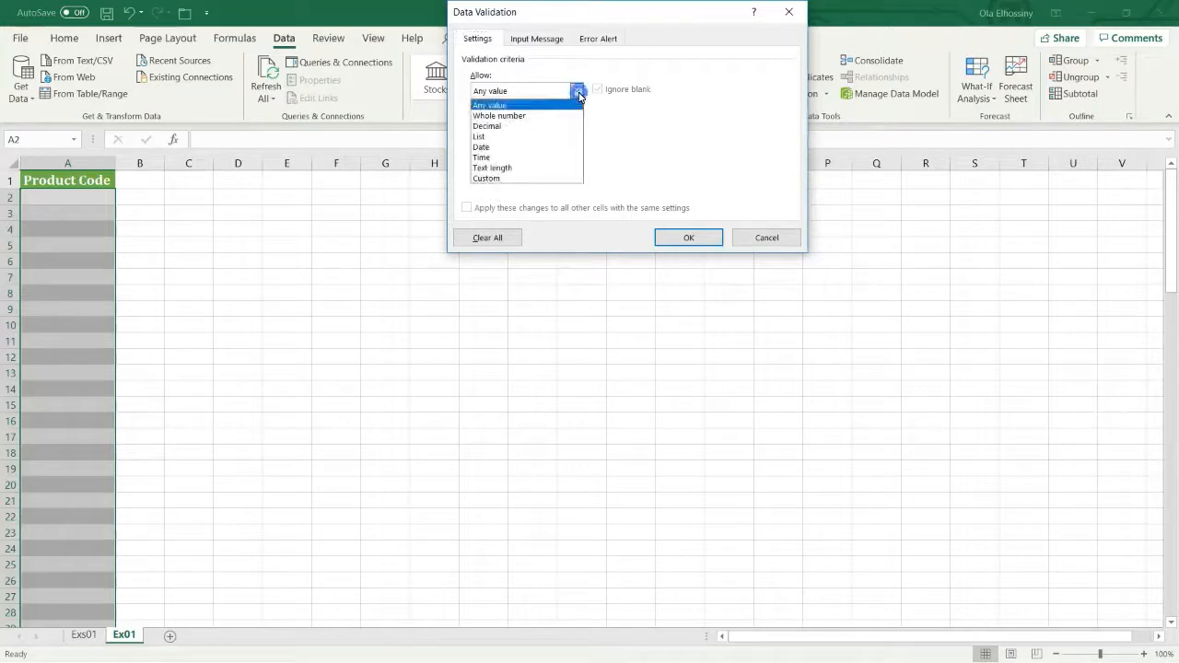
click(504, 179)
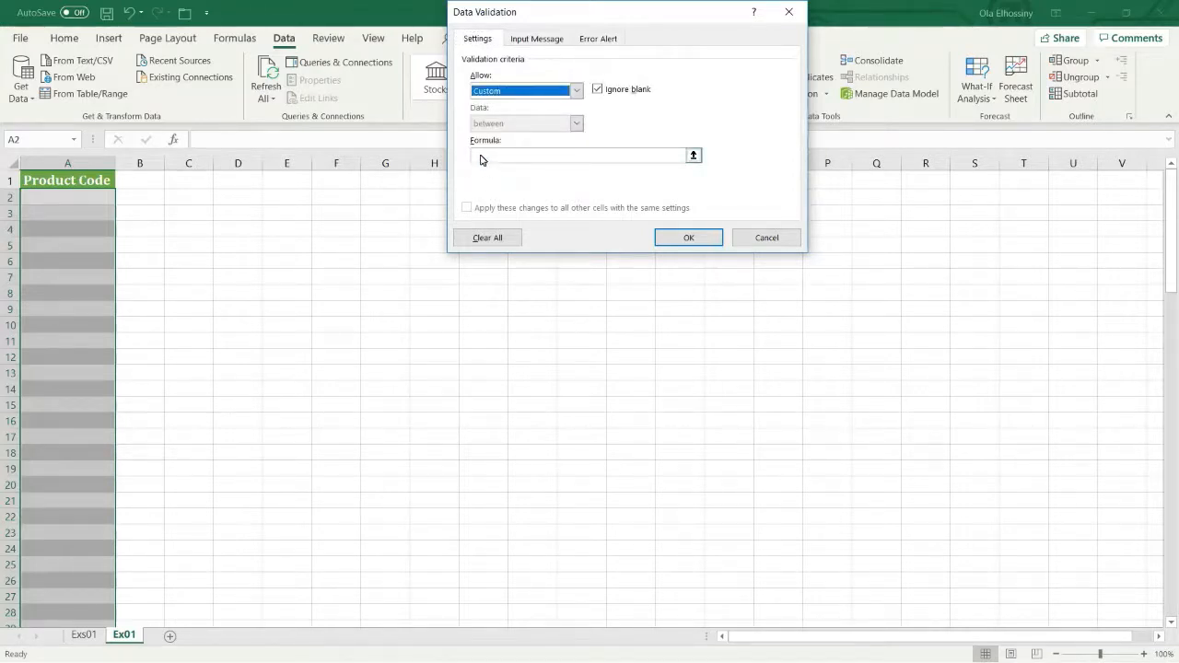
- Enter a validation formula combining AND, ISTEXT(A2) and LEN(A2) that requires text exactly 5 characters long
click(481, 159)
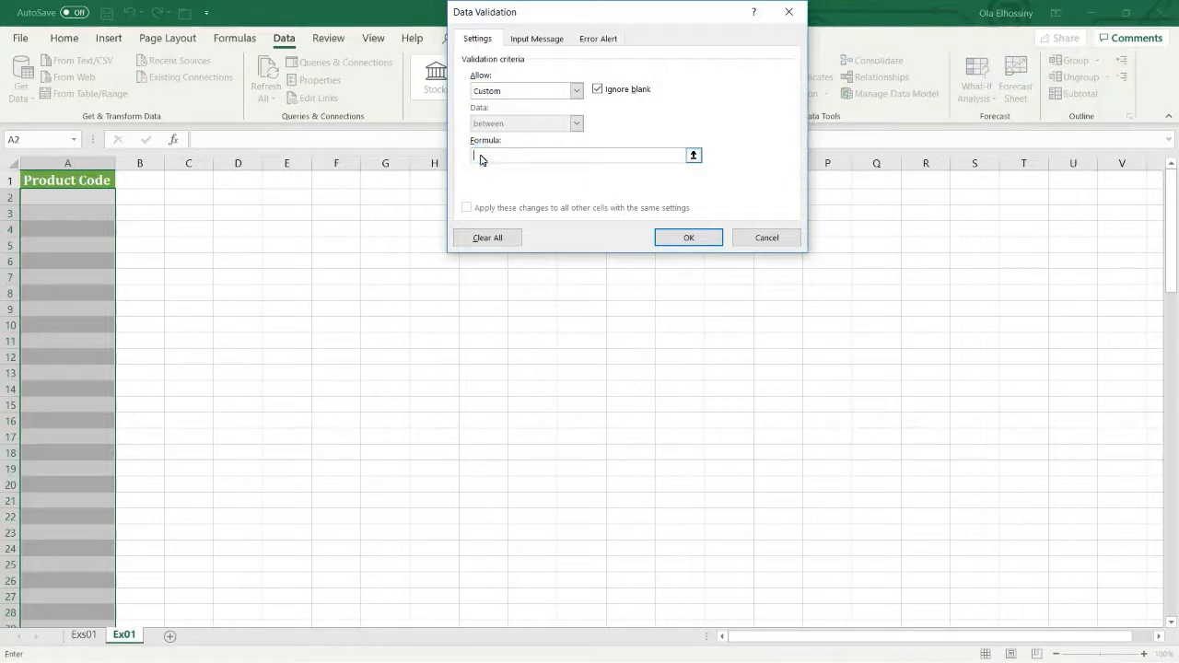
text(=)
text(AND()
text(ISTEXT)
text(A2))
text(,)
text(EN(A2)
text(=)
text())
- Add an error alert titled ALERT with message "The Code Should Be Text And The Text Length Is 5 Characters." and apply the validation
click(607, 41)
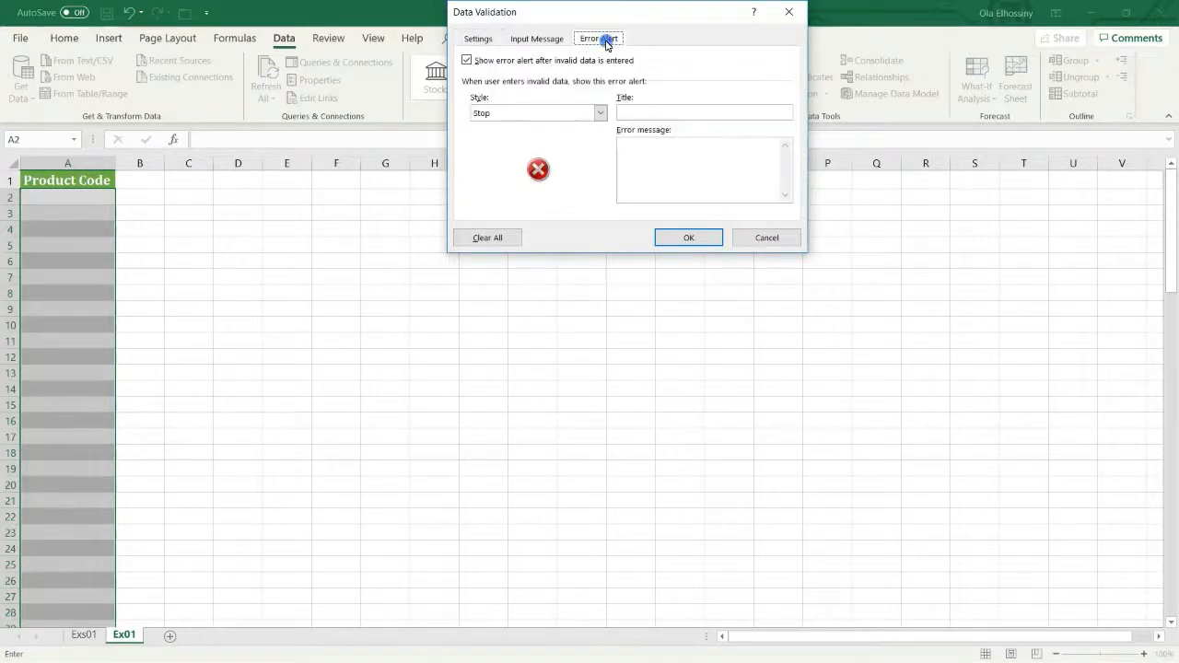
click(640, 114)
text(ALERT)
click(631, 153)
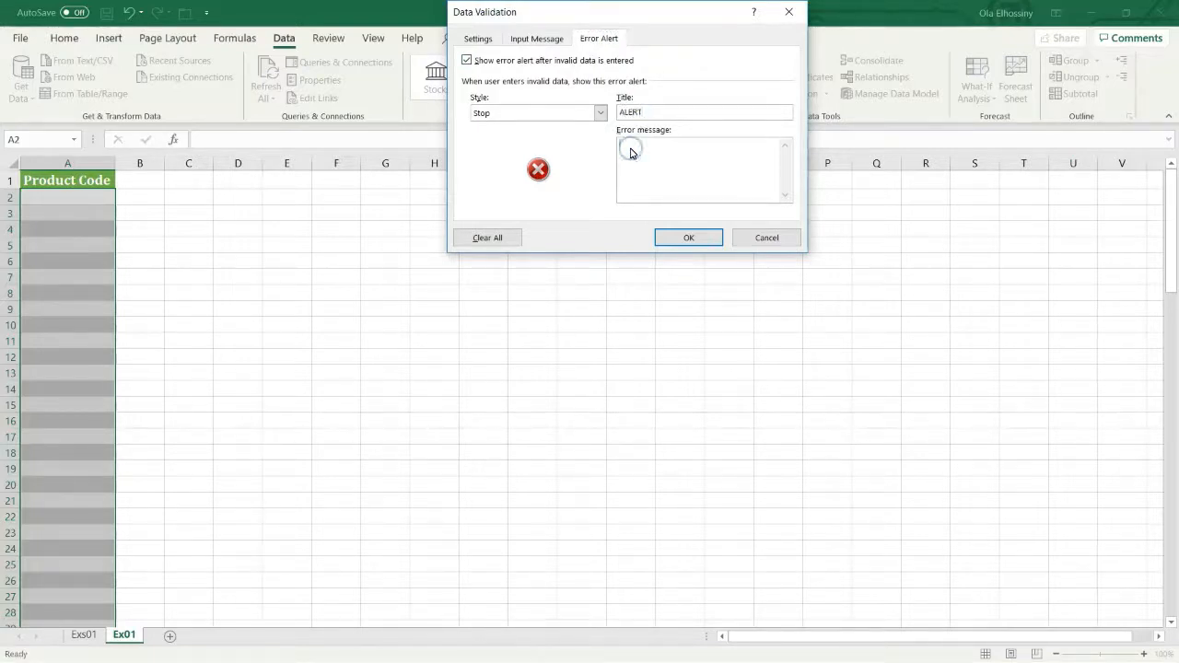
text(The Code Should Be Text And The Text Le)
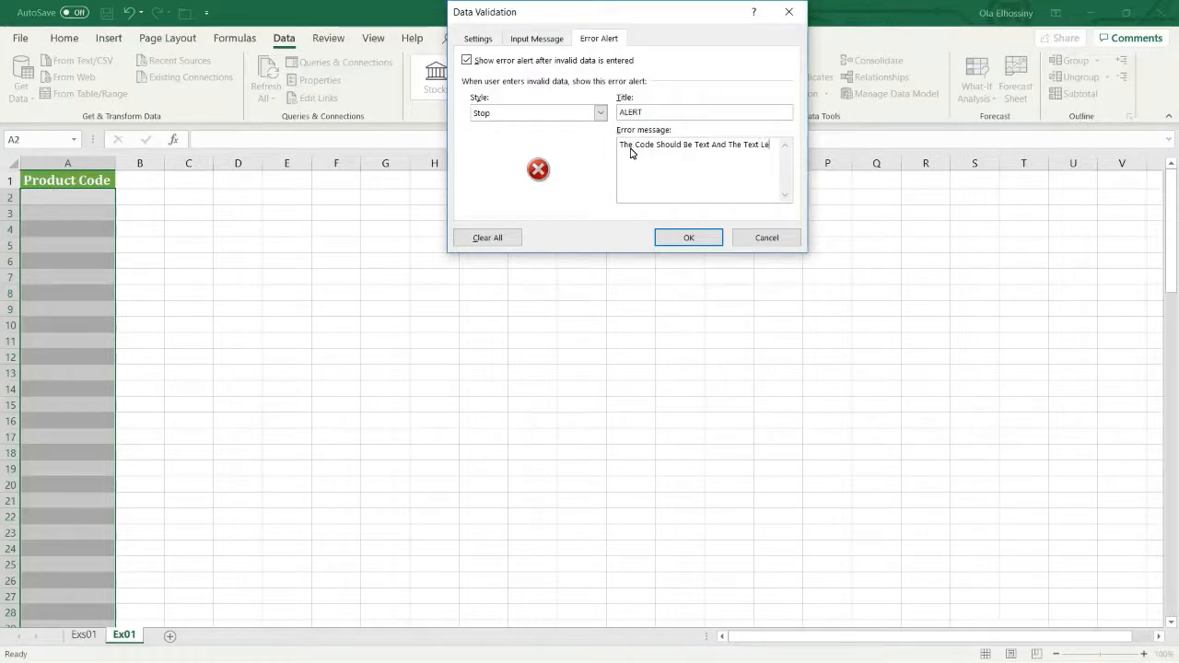
text(ngth Is 5 Charac)
text(ers.)
click(689, 237)
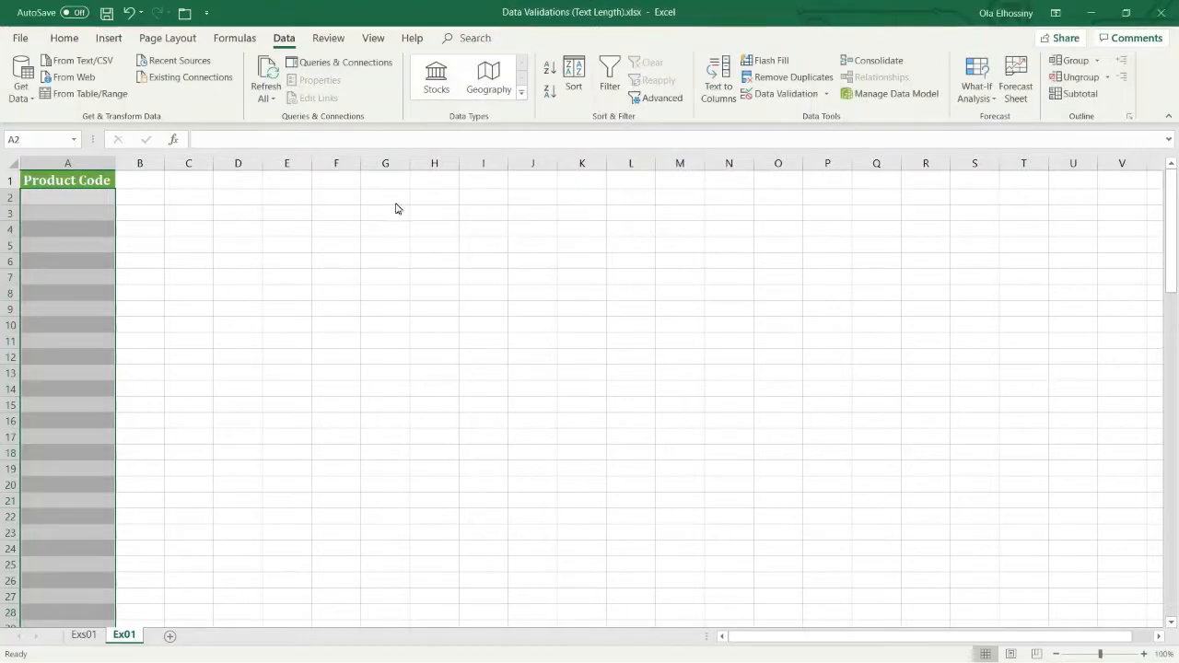
- Test the validation in cell A2 by trying to enter the number 45 and the date 1/5/2019
click(74, 200)
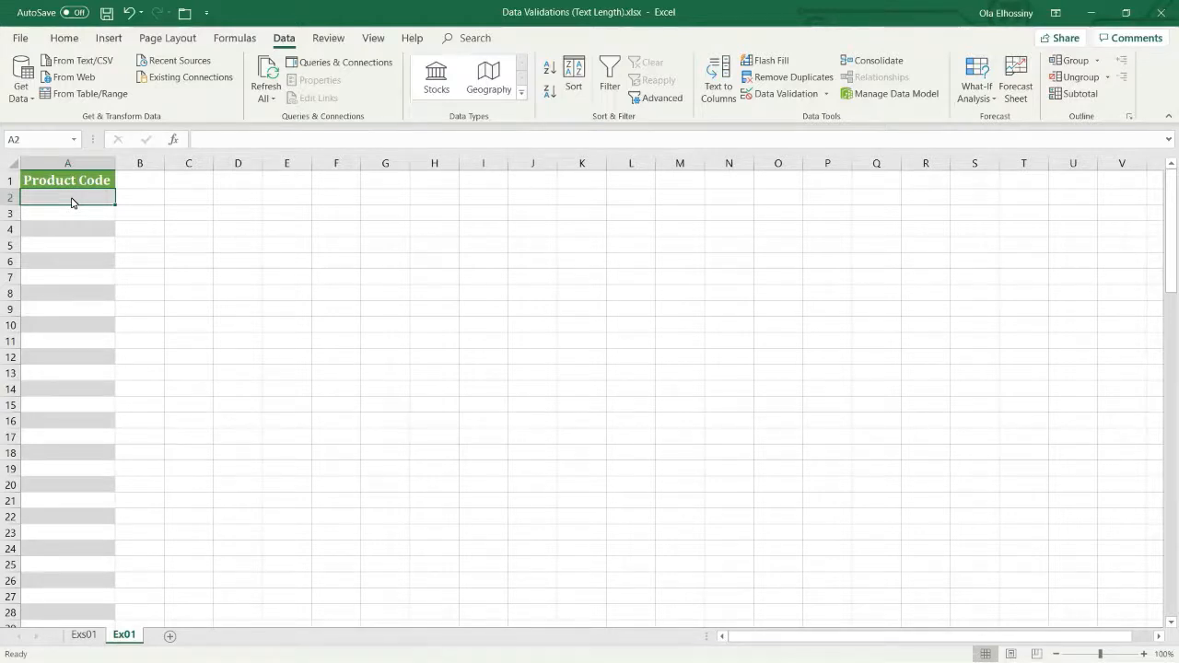
text(45)
key(Return)
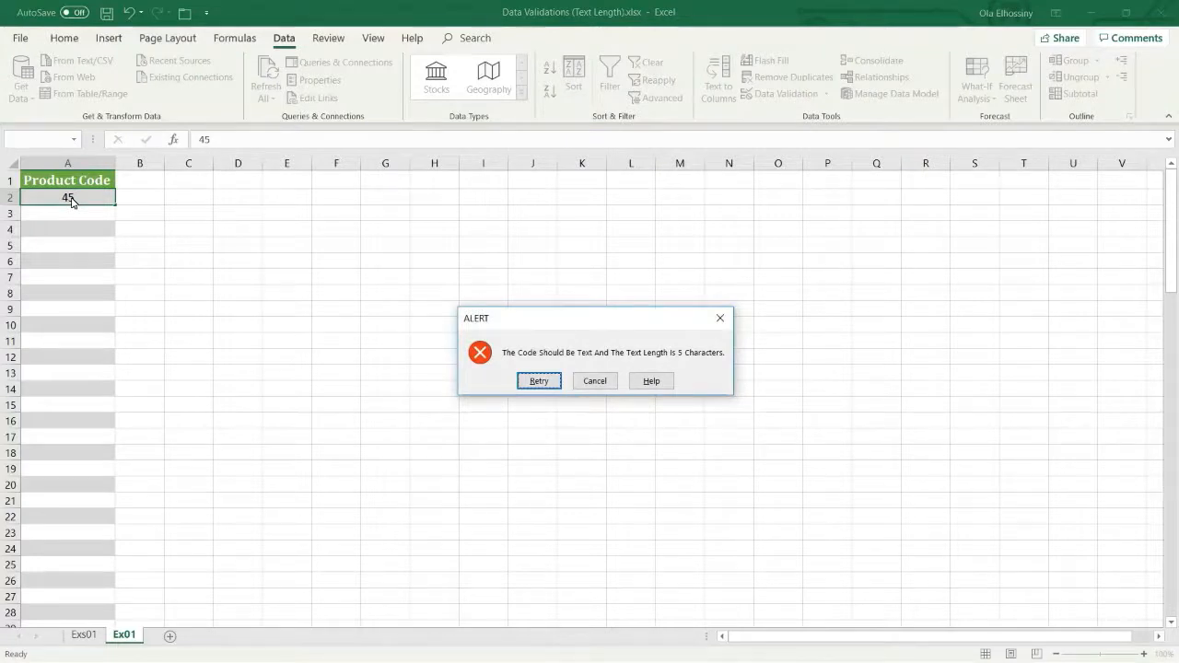
key(Return)
text(1)
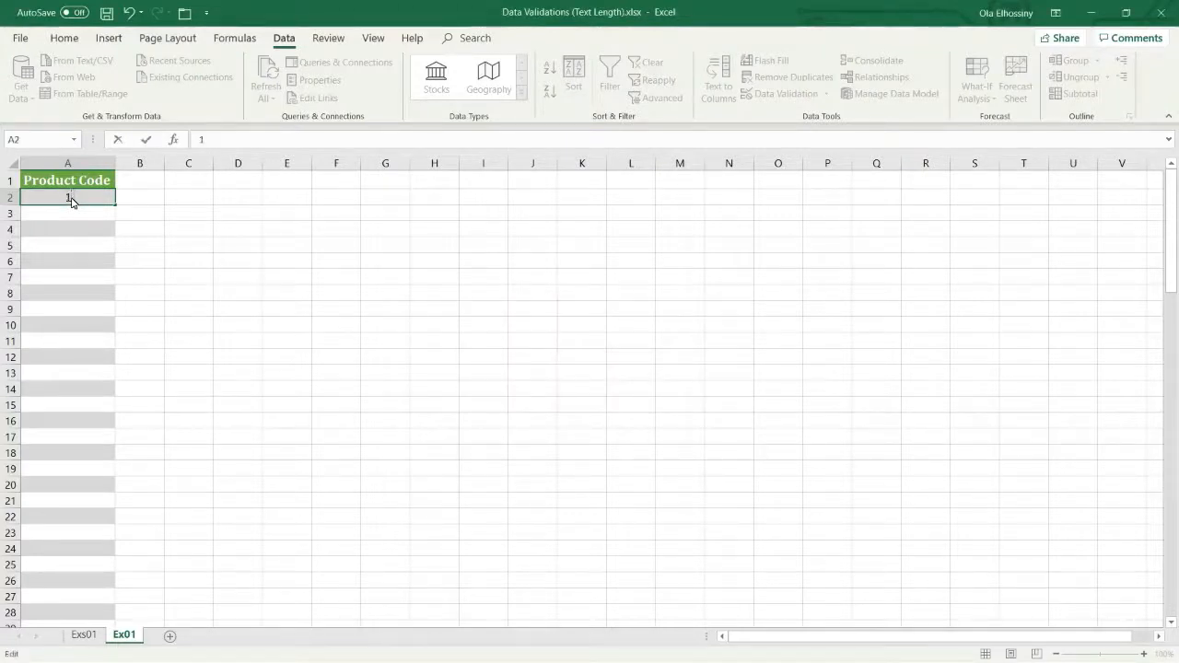
text(/5/2019)
key(Return)
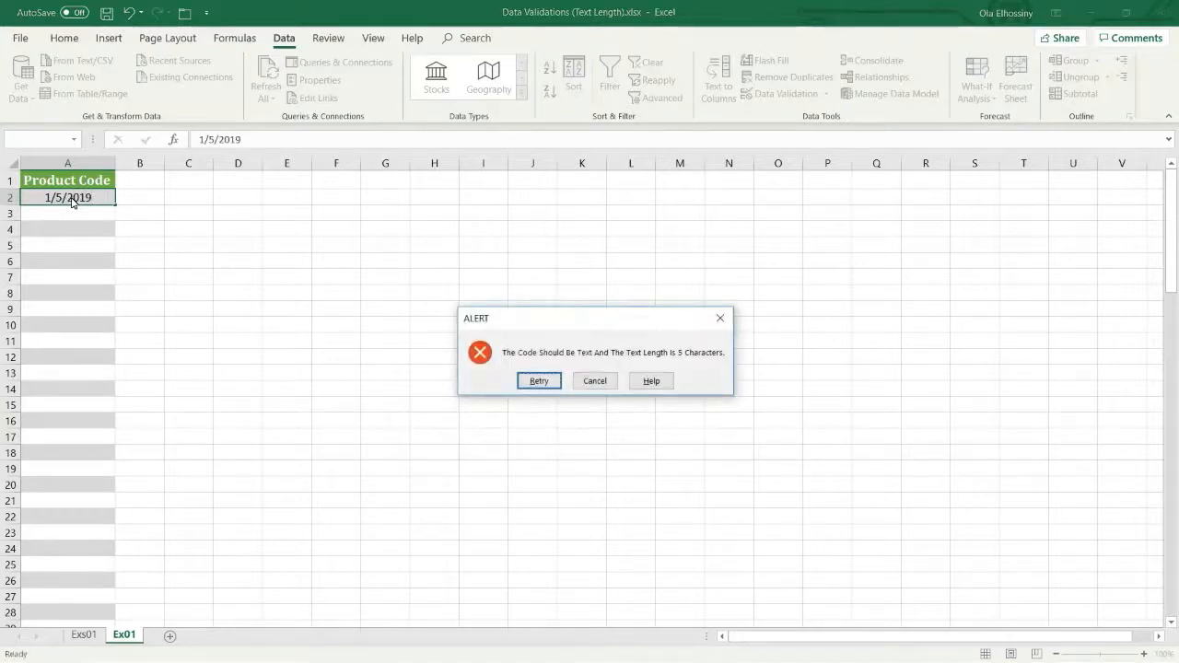
key(Return)
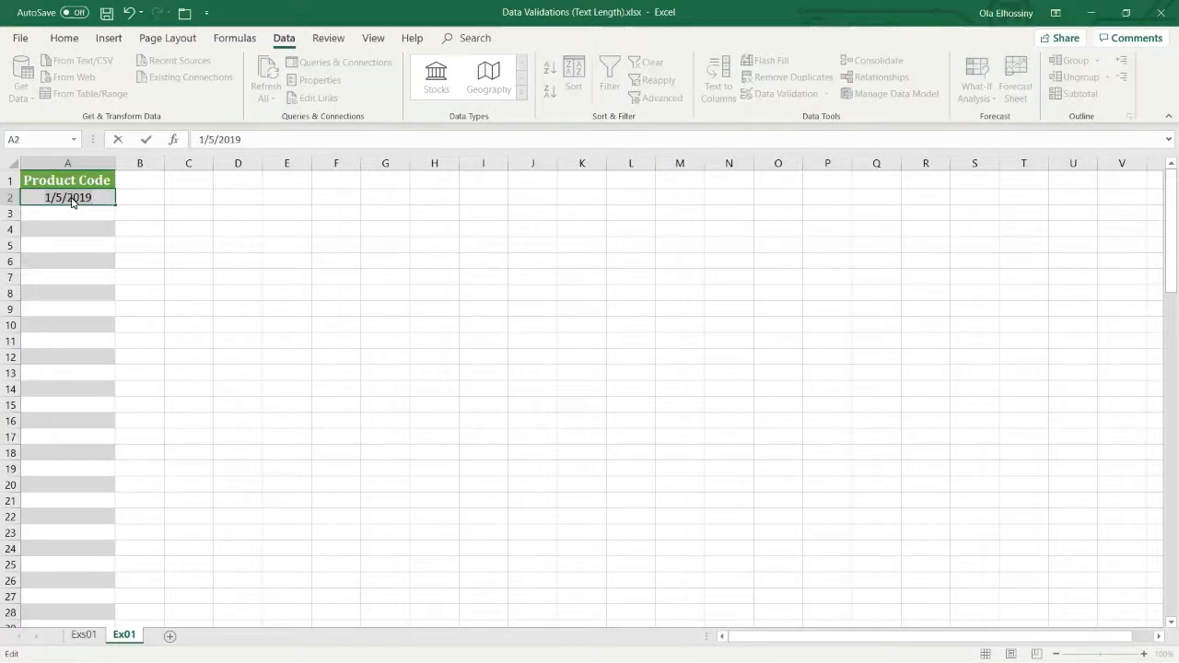
- Try the overlong text Product Code in cell A2, and discard the entry
text(product Code)
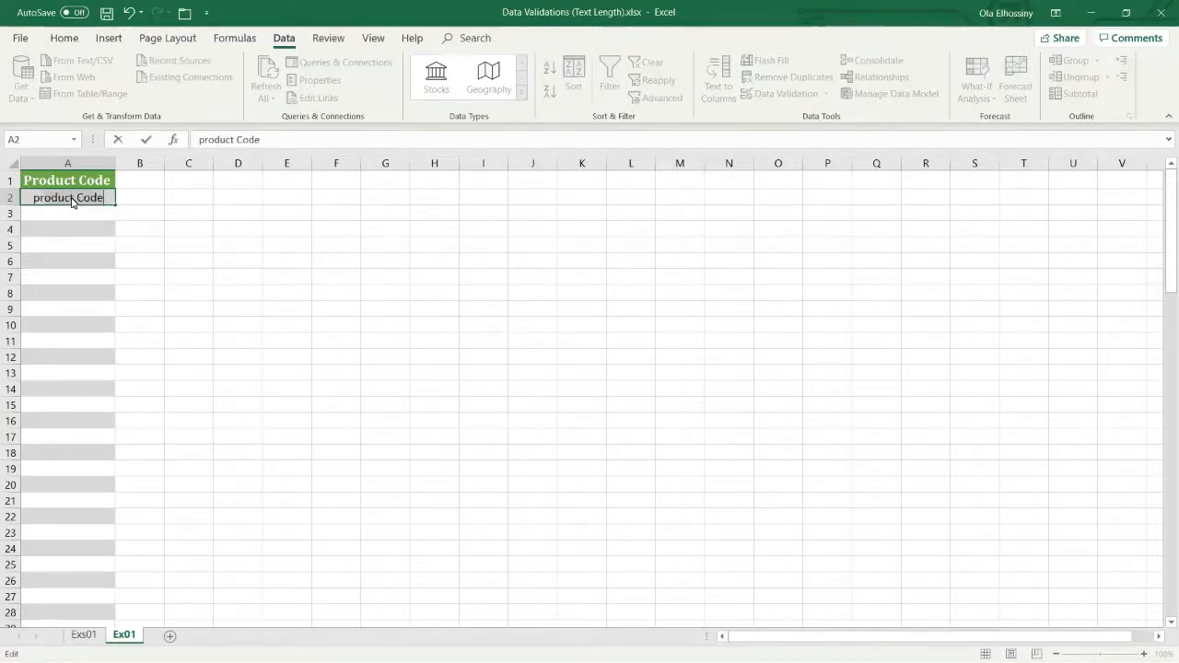
key(Return)
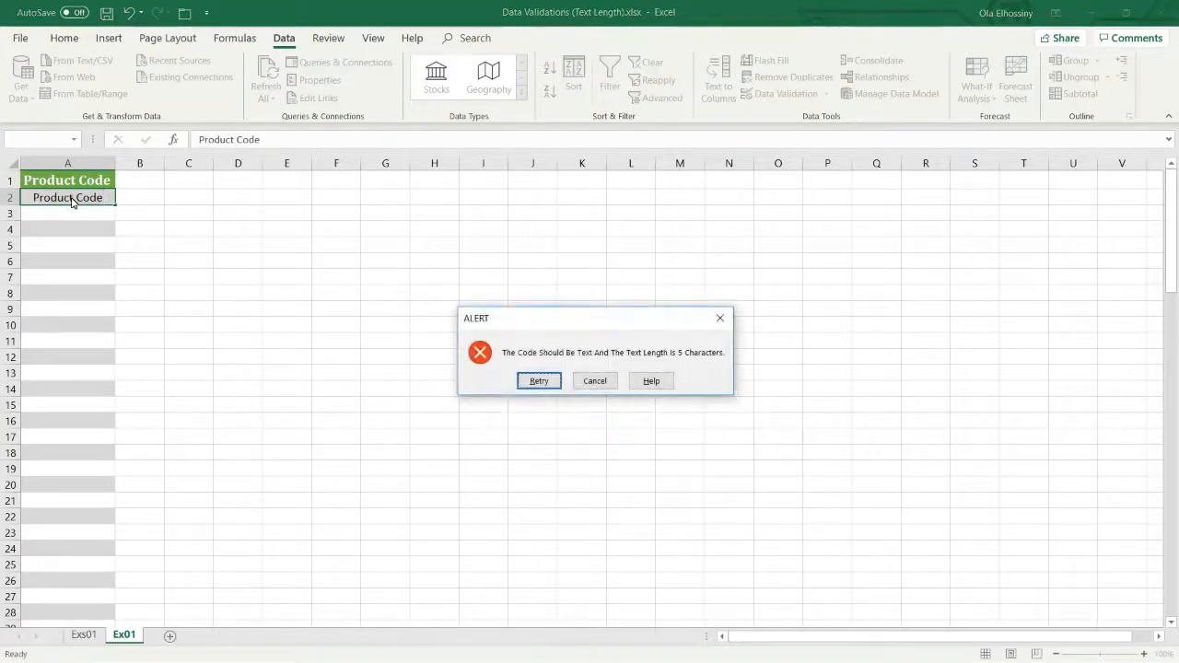
key(Return)
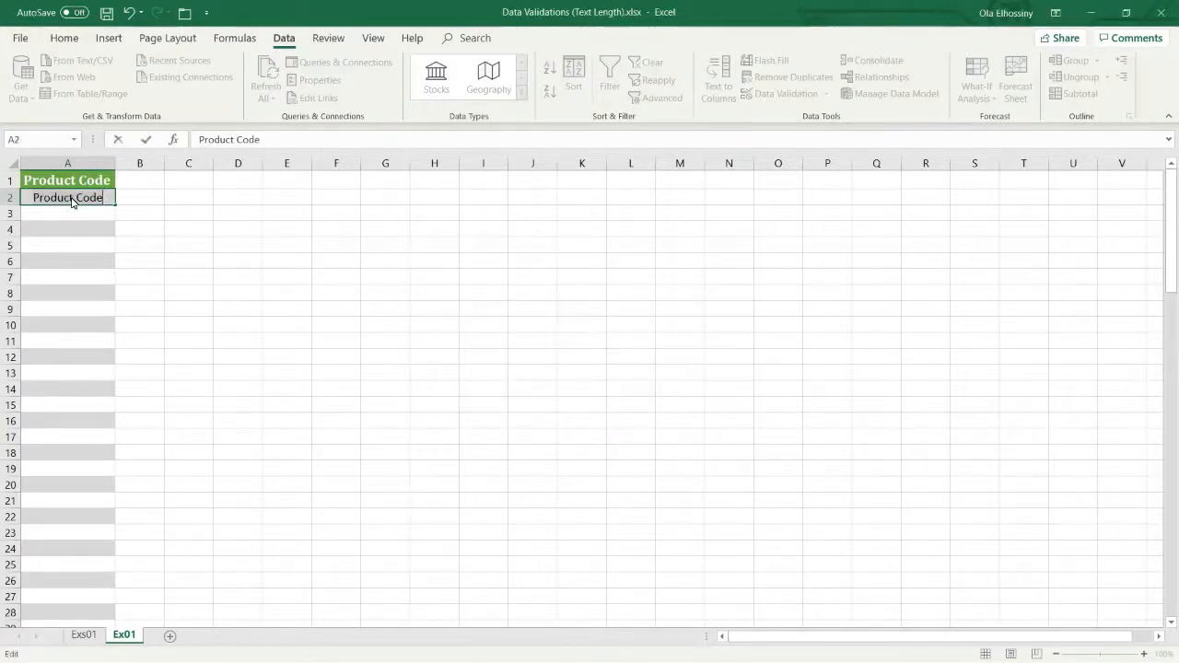
text(PR)
key(BackSpace)
key(BackSpace)
key(BackSpace)
text(PR)
key(Escape)
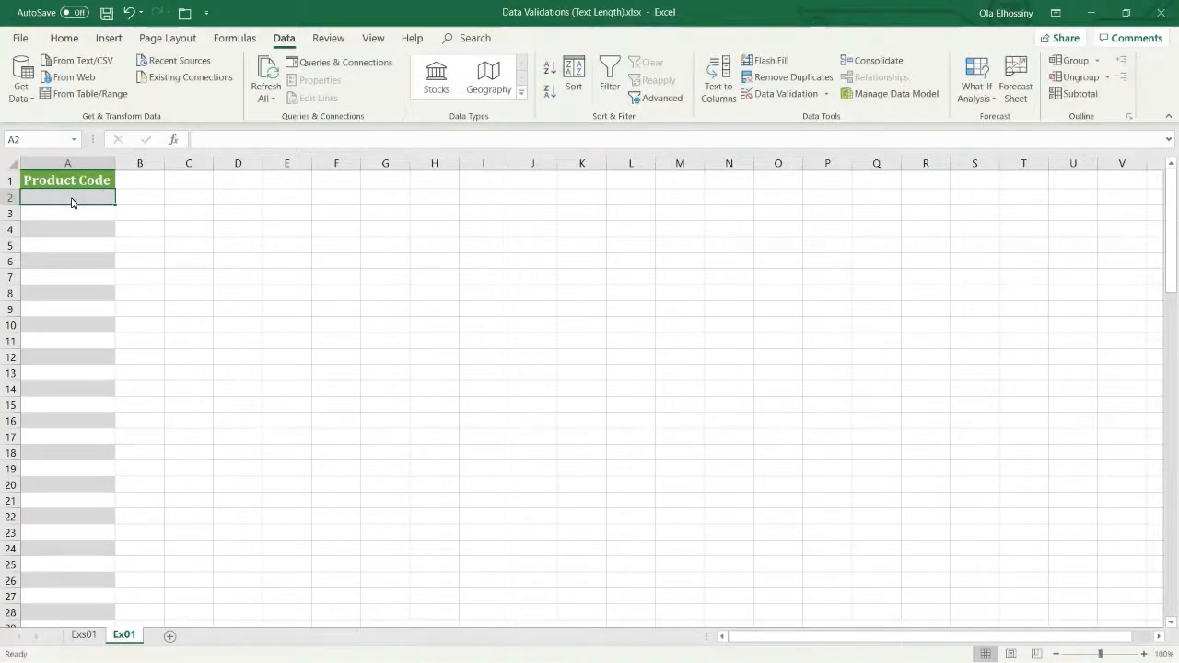
- Enter the product codes PR001 in cell A2 and PR002 in cell A3
text(PR)
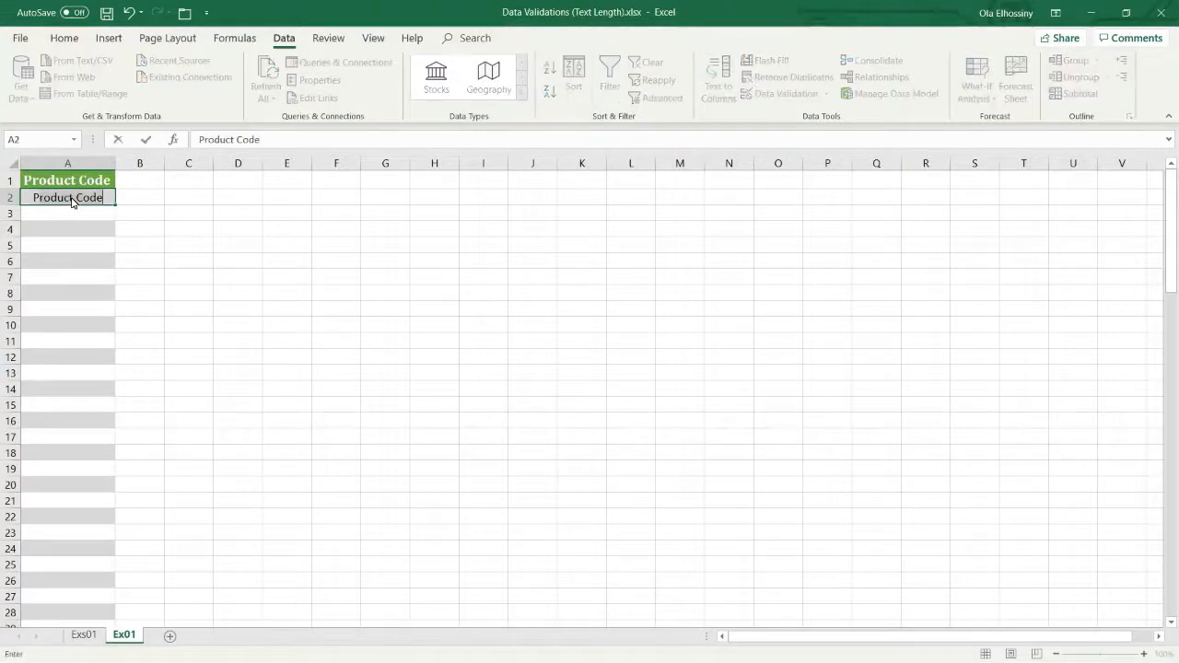
text(01)
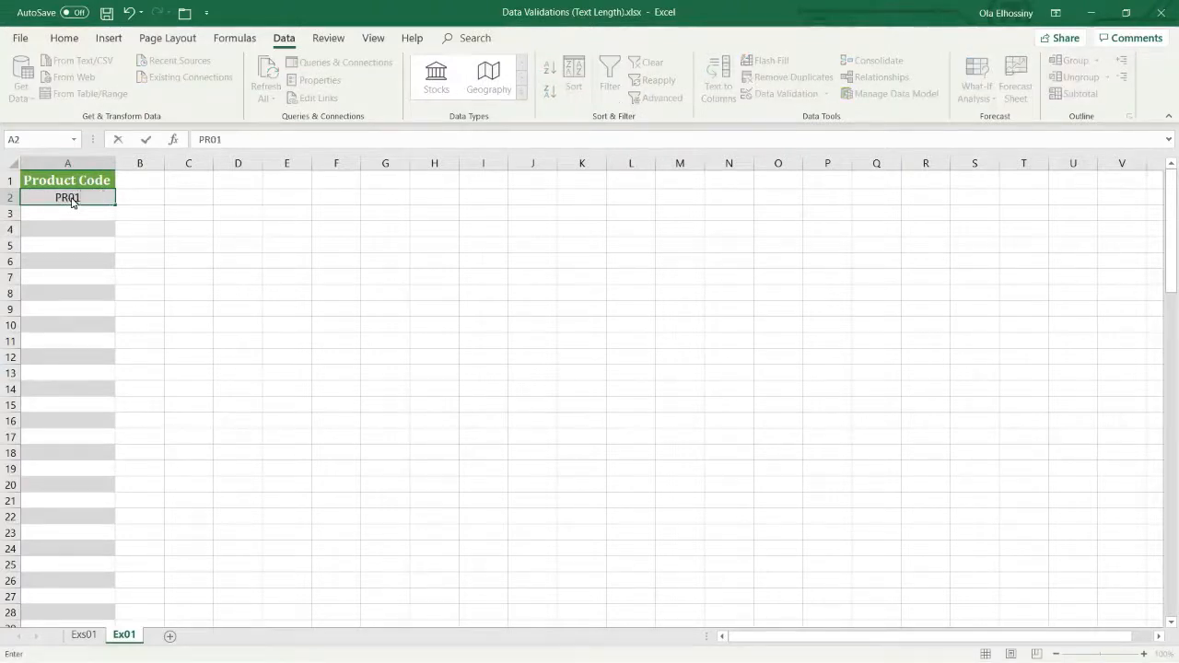
key(BackSpace)
text(01)
key(Return)
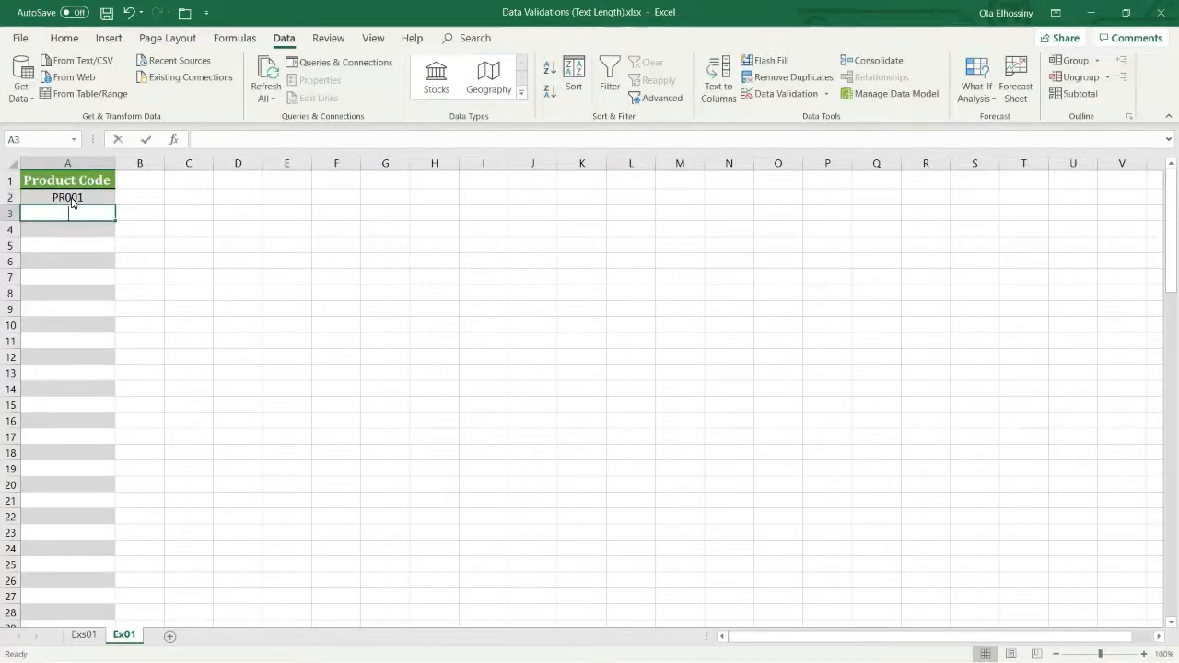
text(PR002)
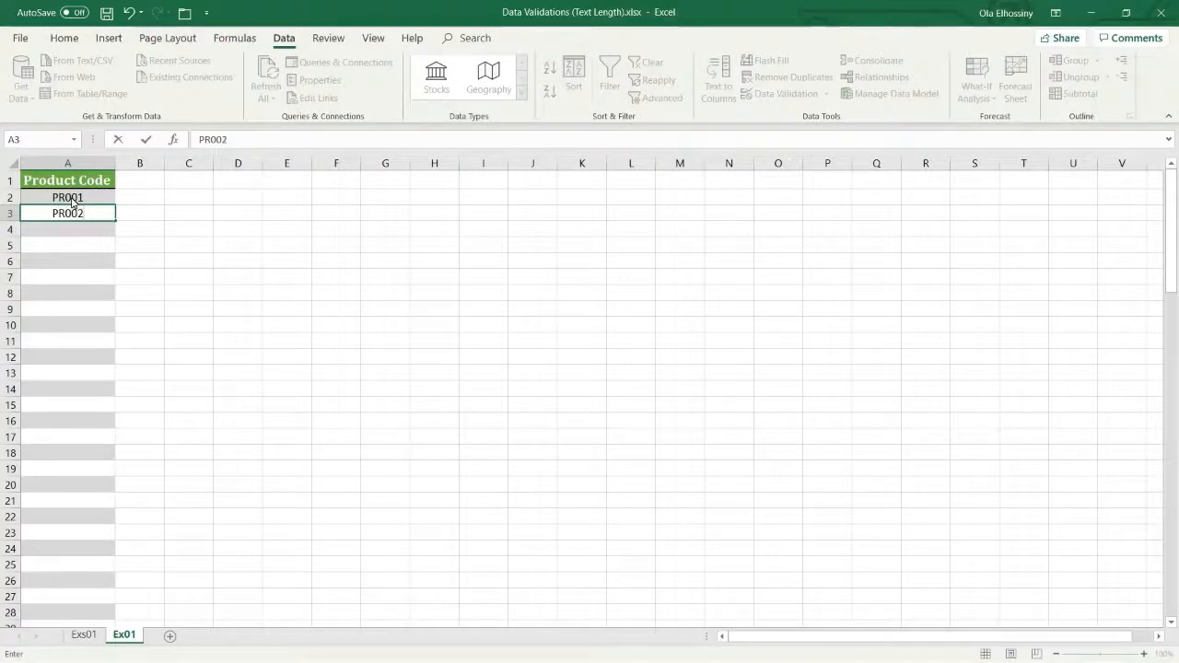
key(Return)
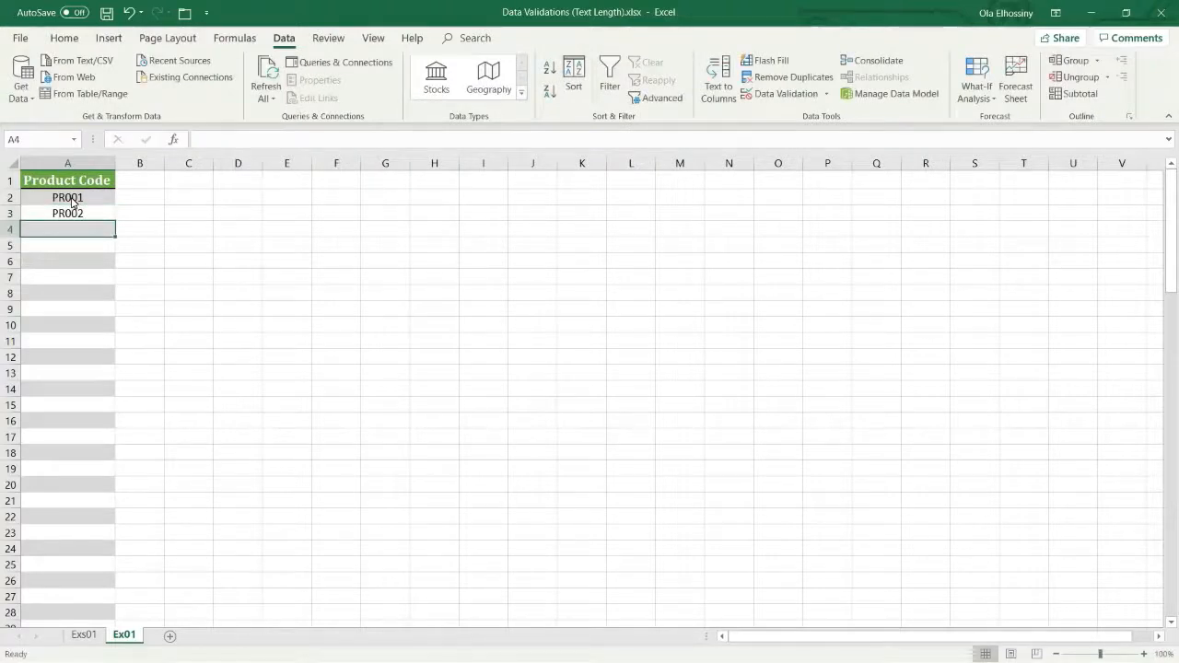